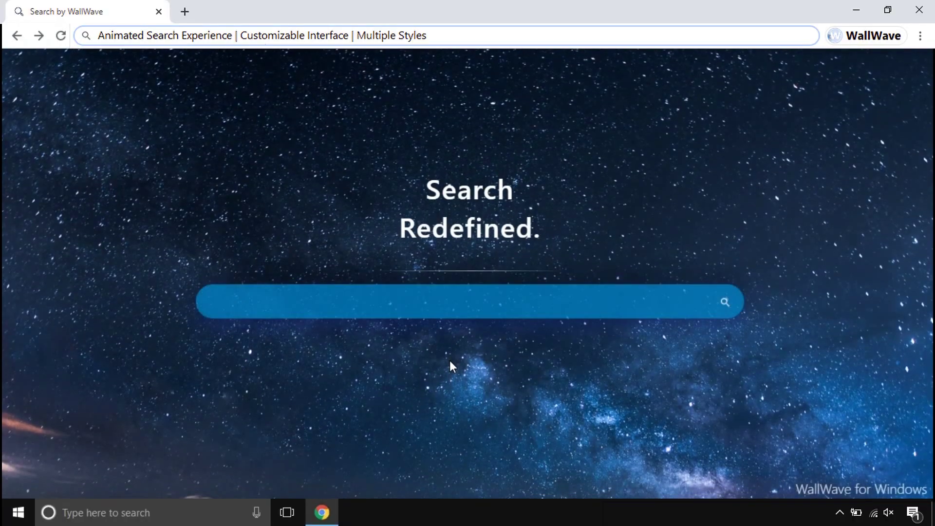
Search WallWave for 'how to make slime' and follow Wikipedia links to Golestan Province
left_click(416, 302)
type("how to make slime")
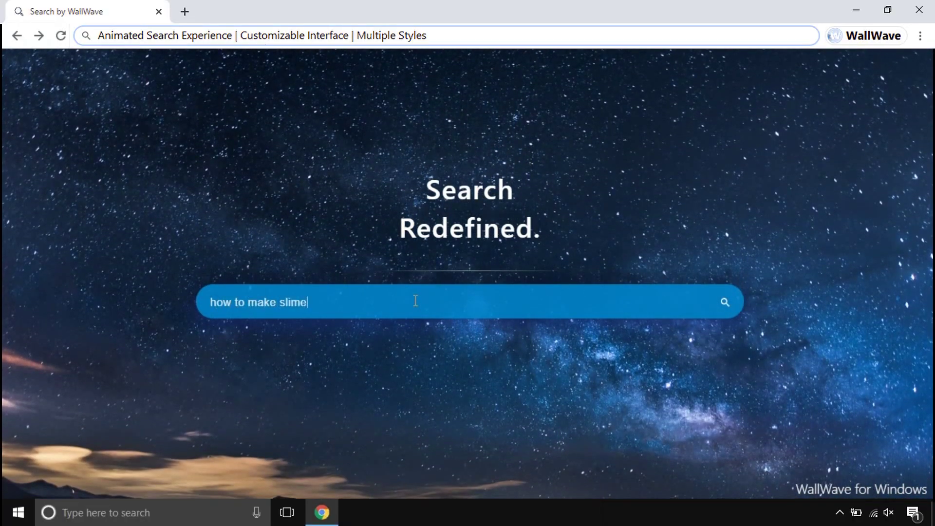
key("Return")
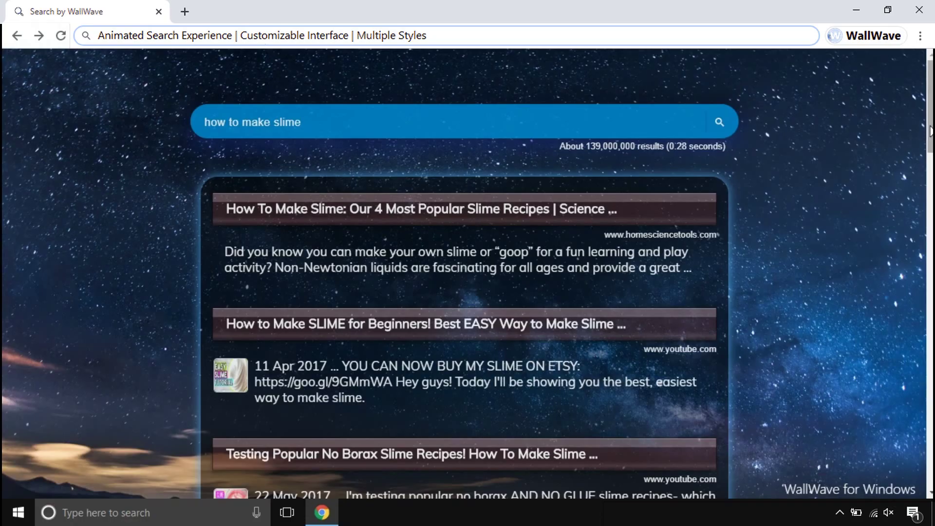
scroll(551, 473, "down", 6)
scroll(551, 472, "down", 5)
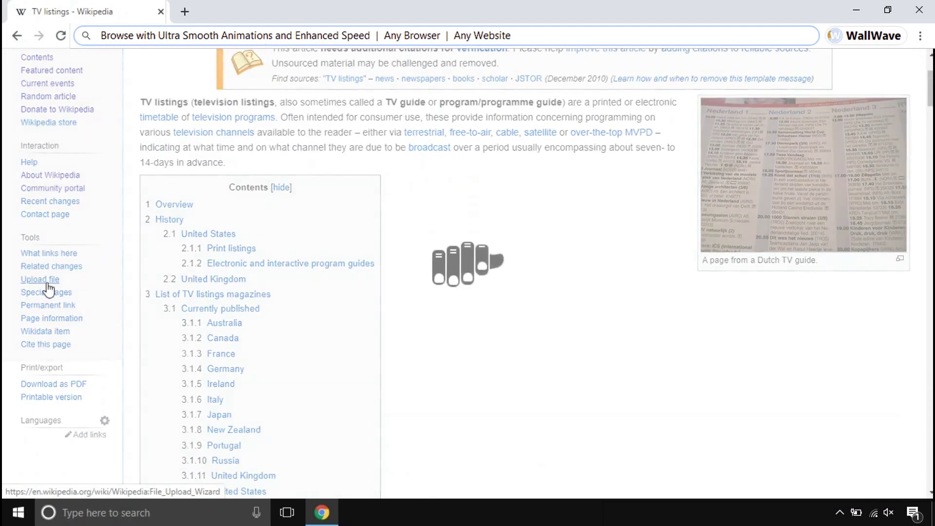
left_click(48, 288)
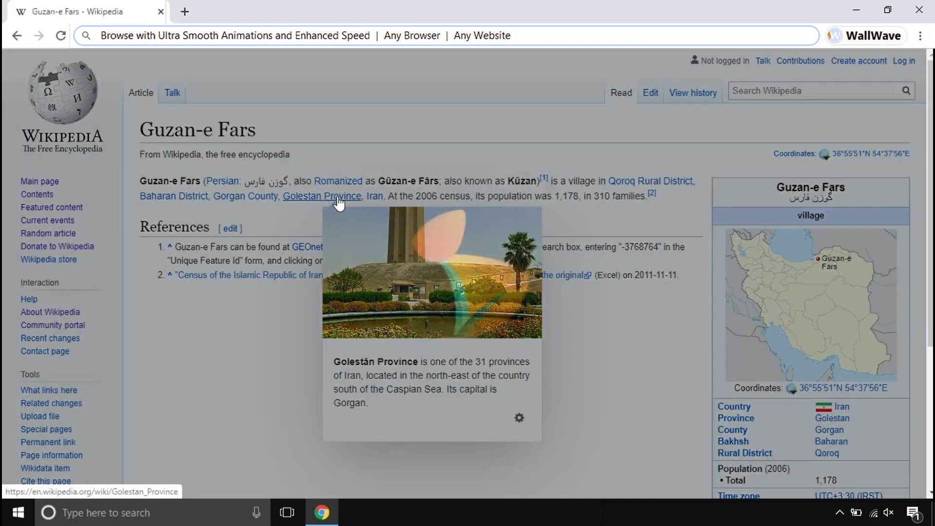
left_click(339, 197)
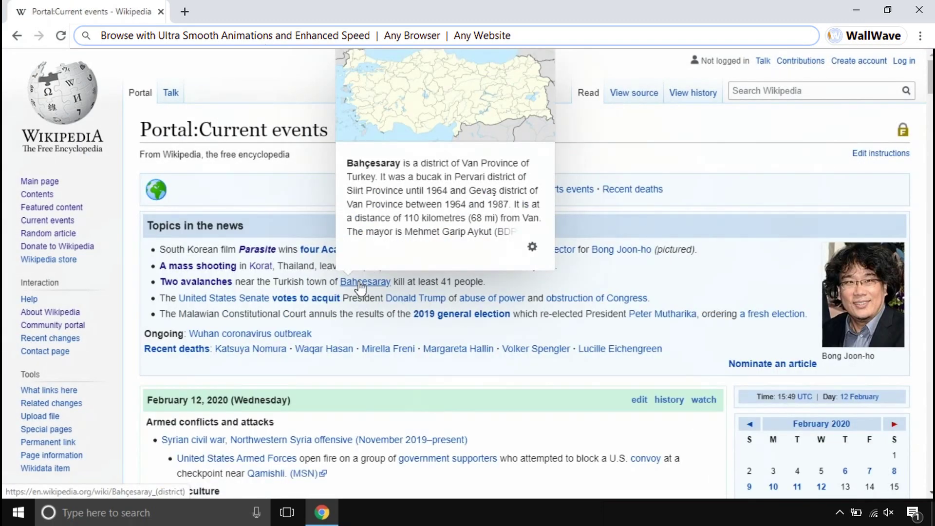
left_click(358, 282)
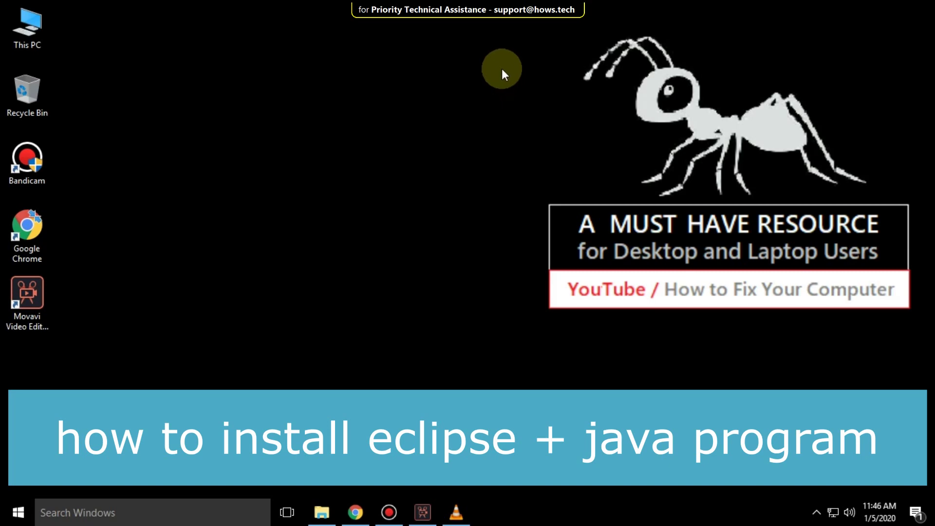
Search Chrome for 'java ide' and open Eclipse's site from the IDR Solutions free-IDE article
left_click(355, 512)
left_click(290, 34)
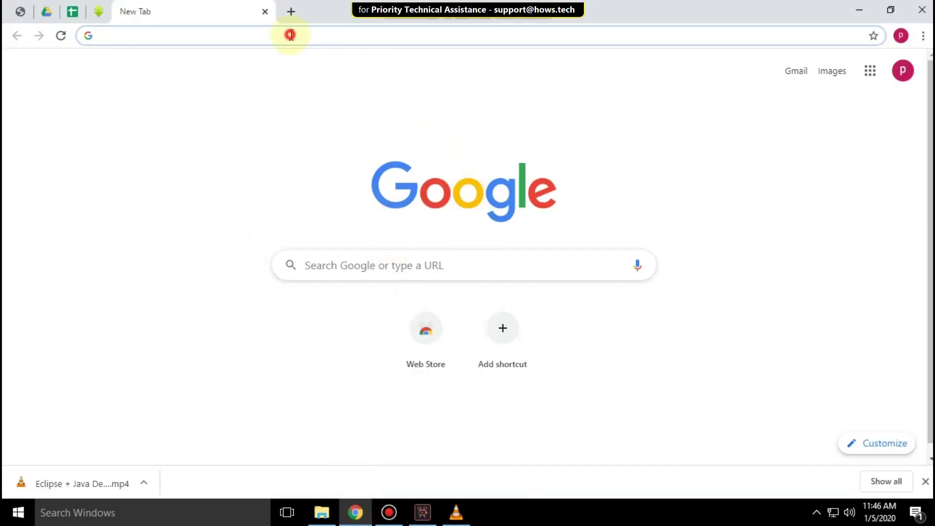
type("j")
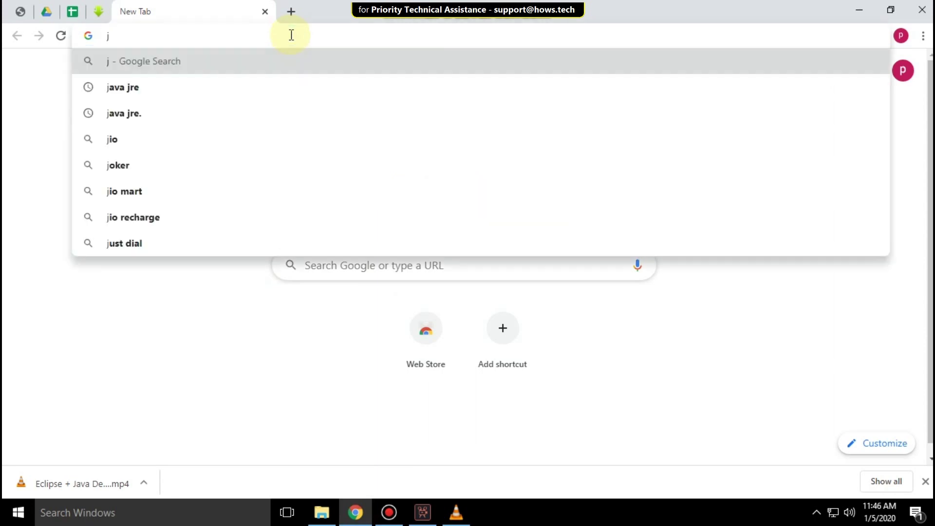
type("ava i")
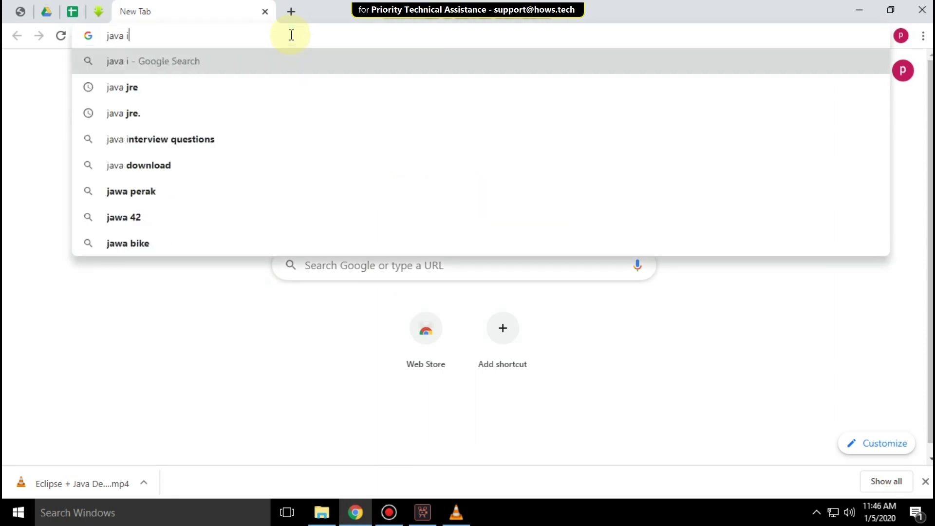
type("de")
key("Return")
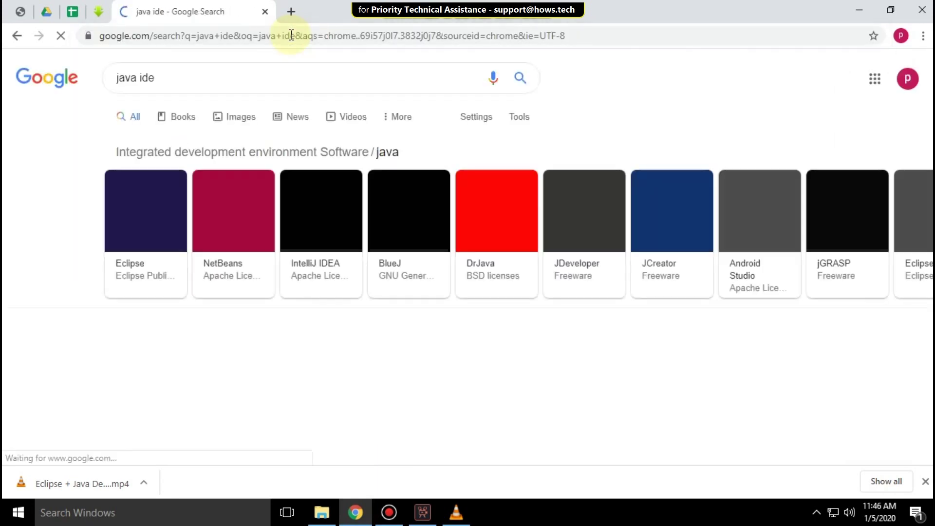
scroll(299, 143, "down", 2)
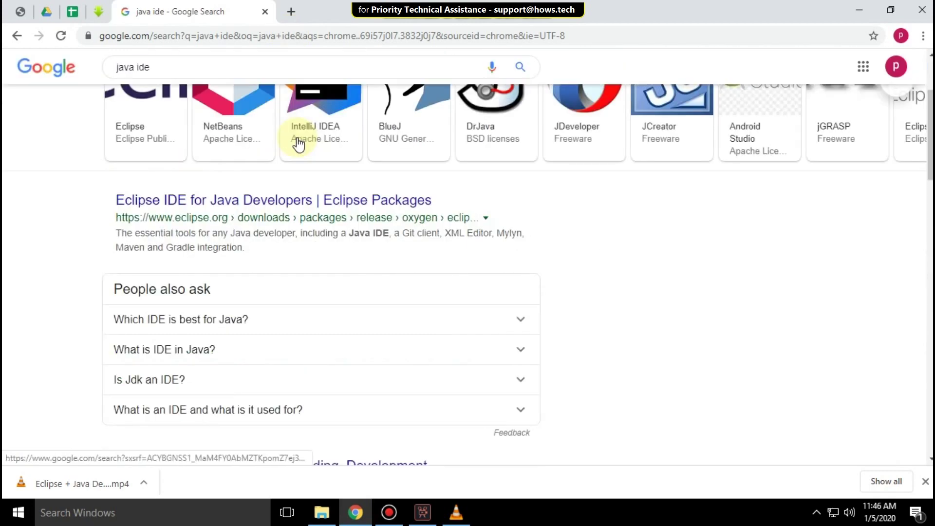
scroll(298, 144, "down", 1)
scroll(299, 144, "down", 1)
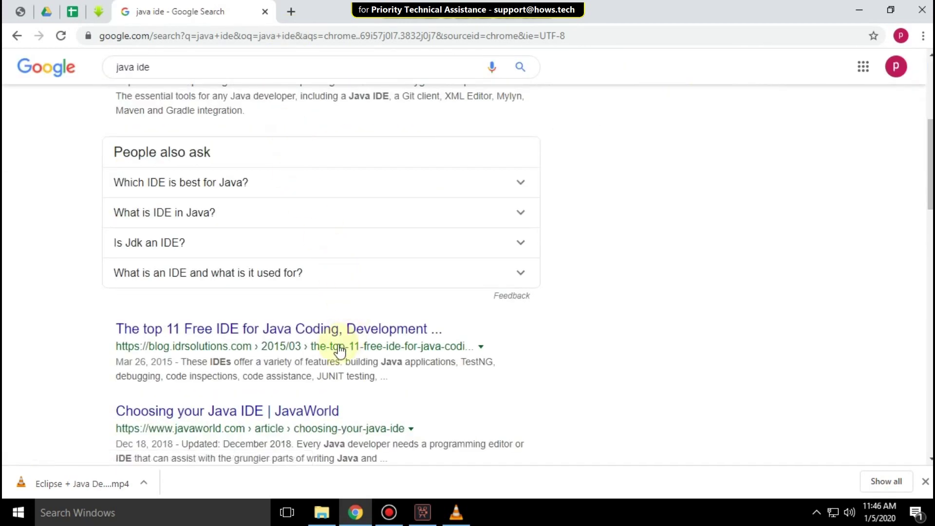
left_click(318, 335)
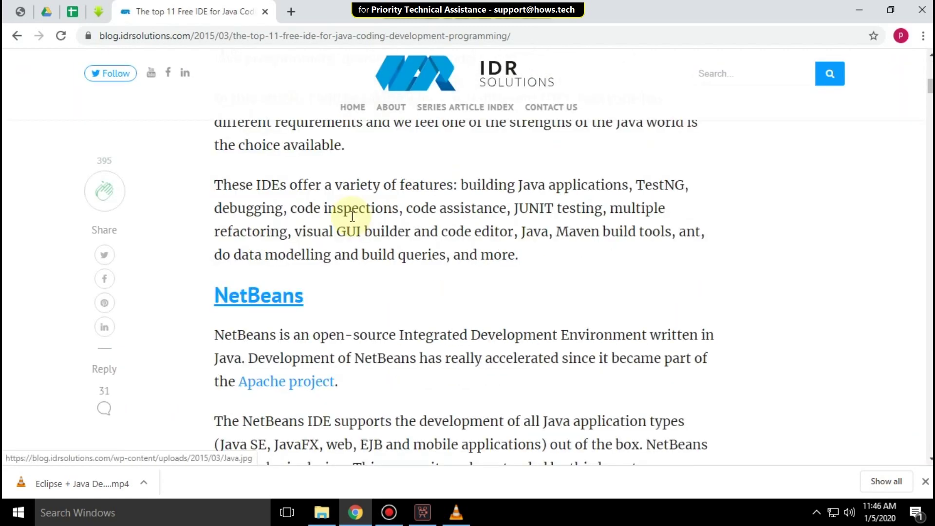
scroll(351, 215, "down", 4)
scroll(355, 212, "down", 4)
scroll(344, 216, "down", 4)
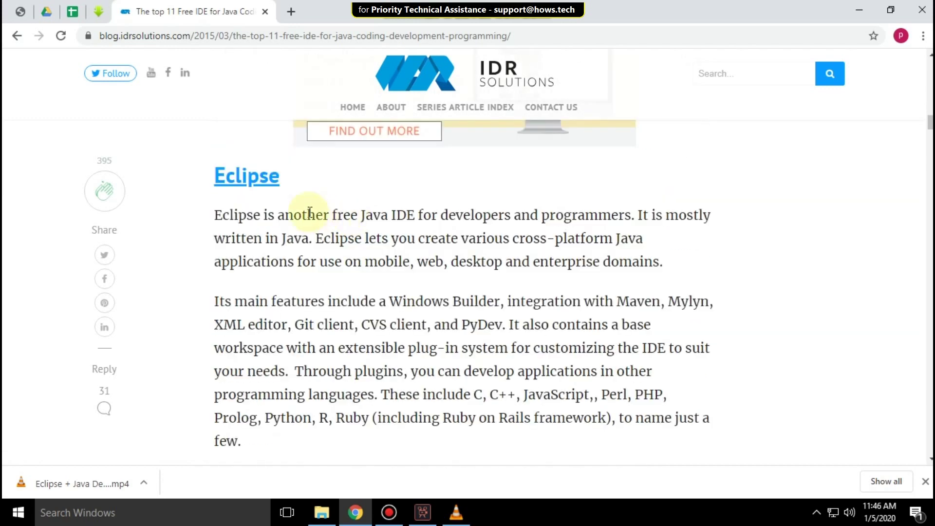
left_click(254, 189)
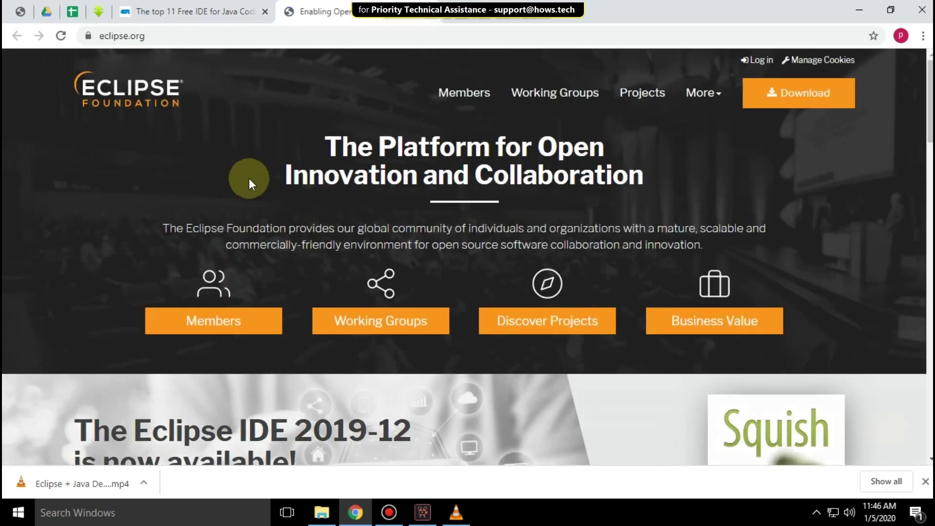
scroll(304, 185, "down", 1)
scroll(304, 184, "down", 2)
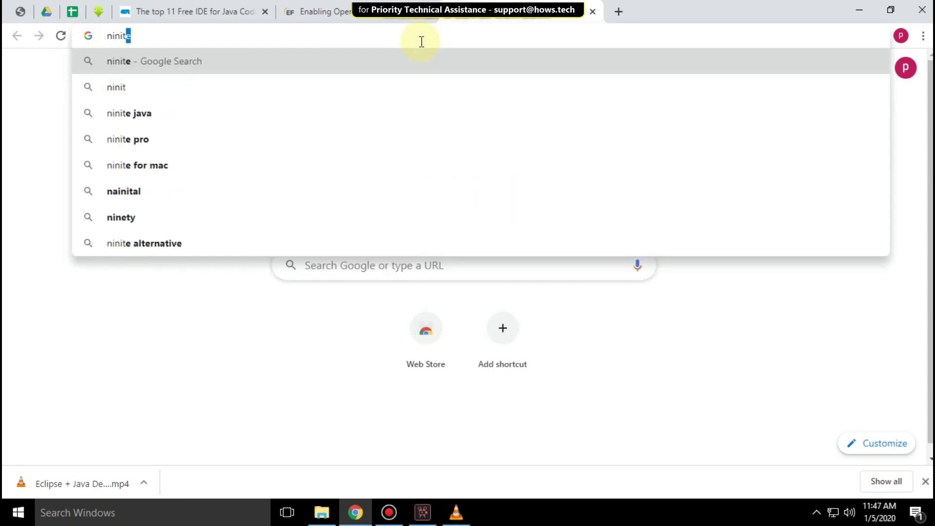
type("e")
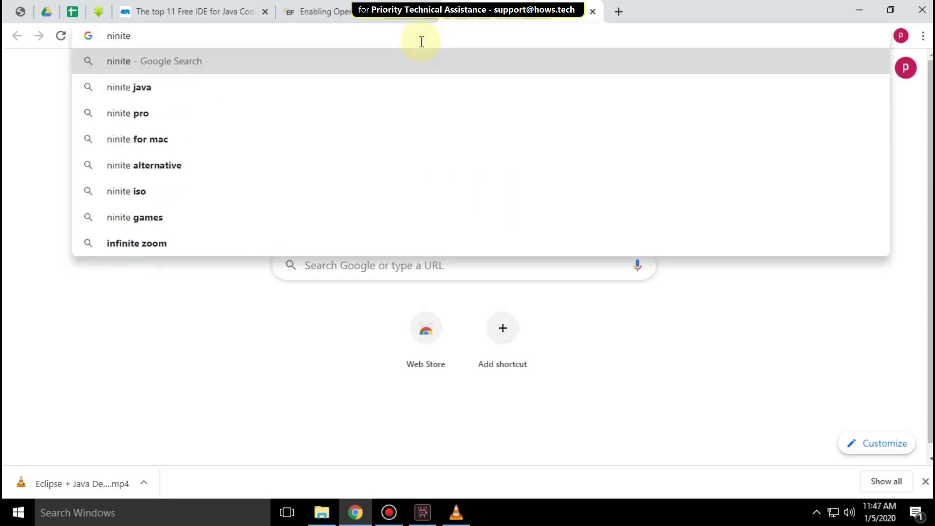
On Ninite, add Eclipse to the two AdoptOpenJDK versions, download the installer, and hide the shelf
key("Return")
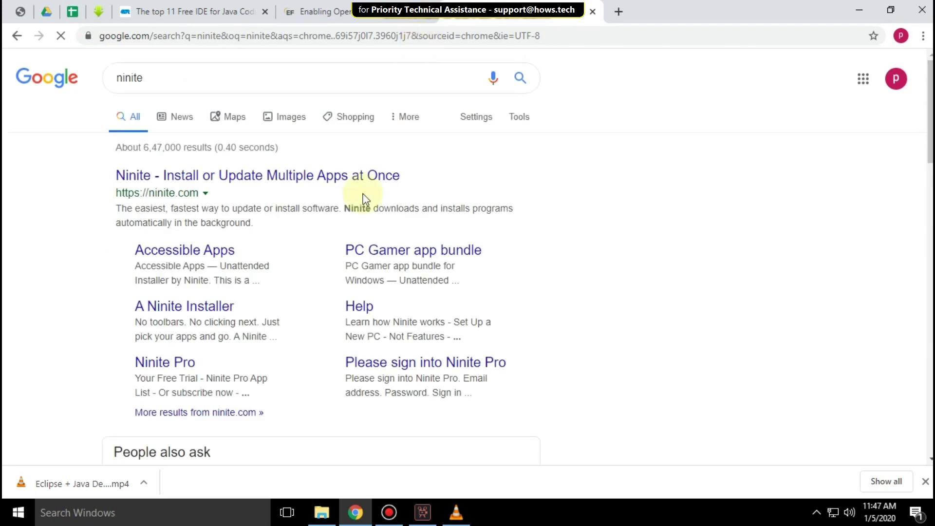
left_click(277, 176)
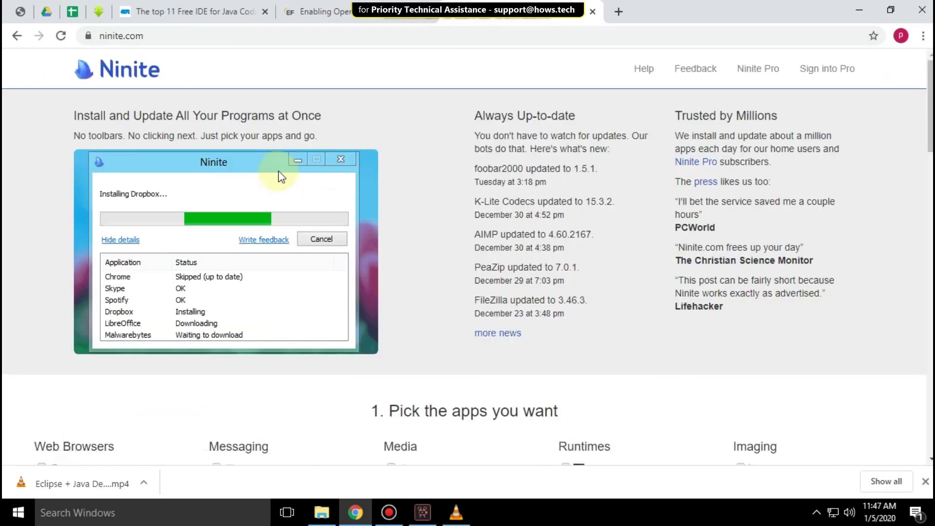
scroll(328, 176, "down", 2)
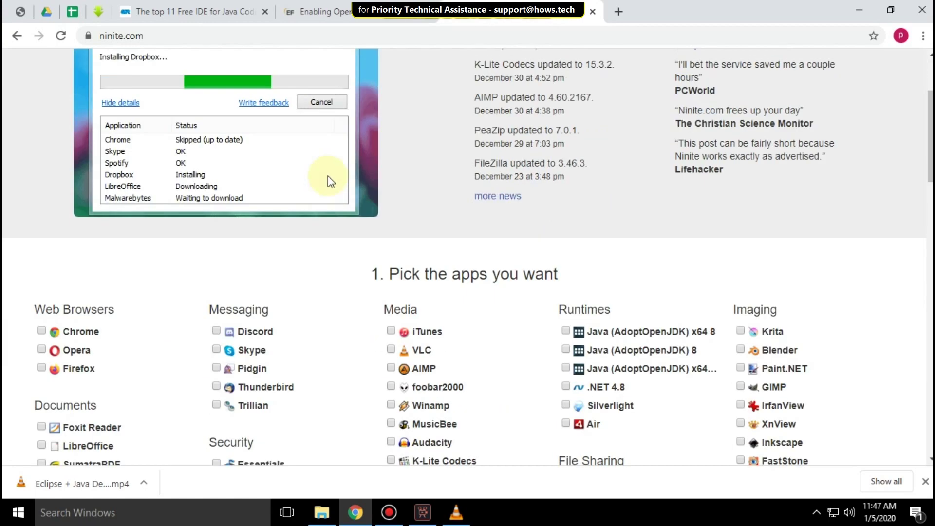
scroll(325, 168, "up", 1)
scroll(325, 169, "down", 4)
mouse_move(558, 70)
left_mouse_down()
mouse_move(391, 72)
mouse_move(368, 80)
left_mouse_up()
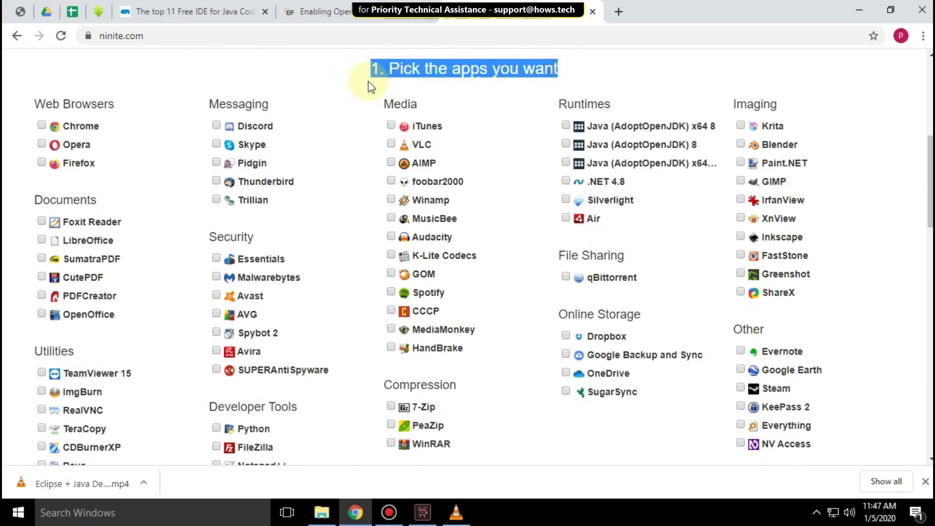
scroll(317, 103, "down", 1)
scroll(349, 139, "down", 1)
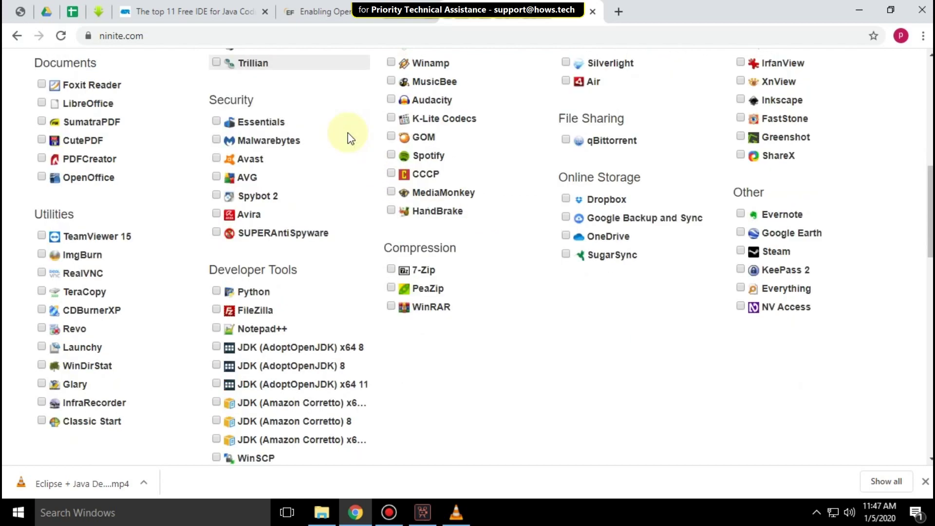
scroll(246, 363, "down", 2)
left_click(248, 374)
scroll(276, 286, "up", 1)
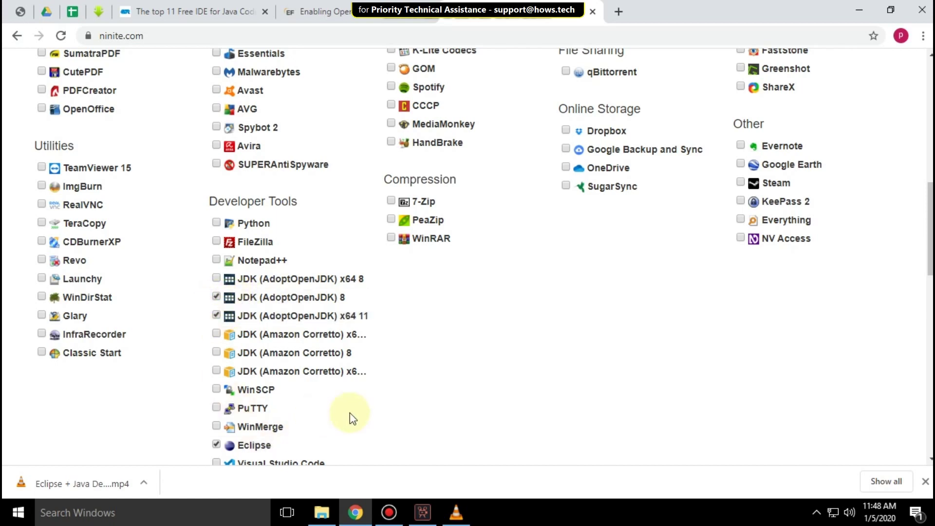
scroll(409, 420, "down", 2)
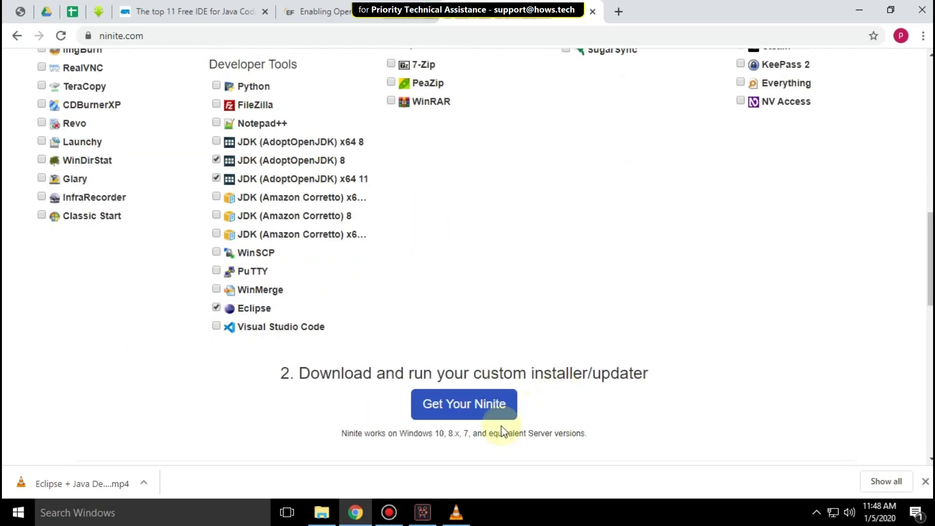
left_click(468, 411)
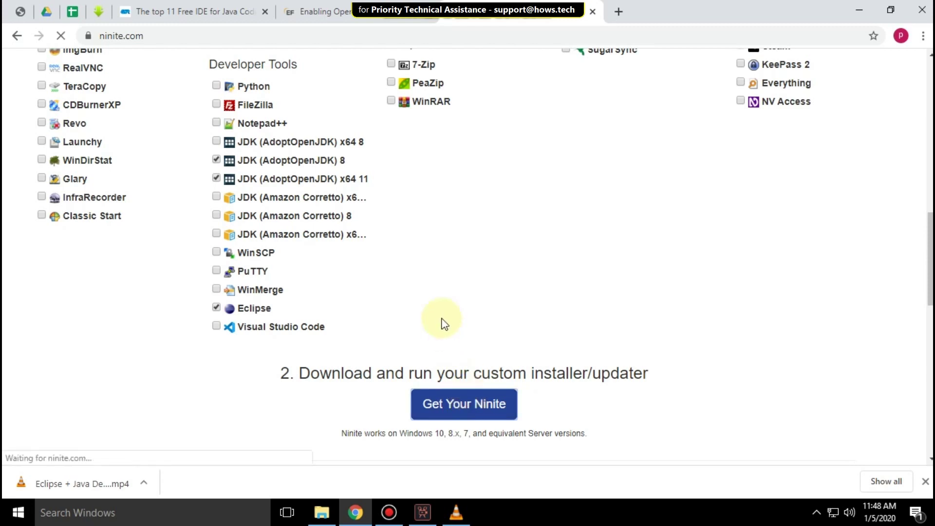
left_click(924, 480)
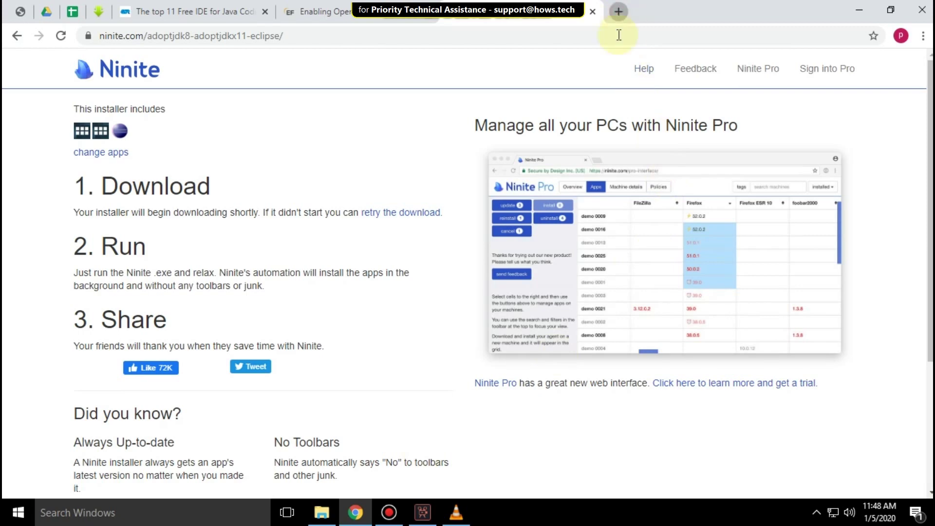
Show the Ninite Eclipse JDK installer on Chrome's Downloads page from a new tab
left_click(618, 12)
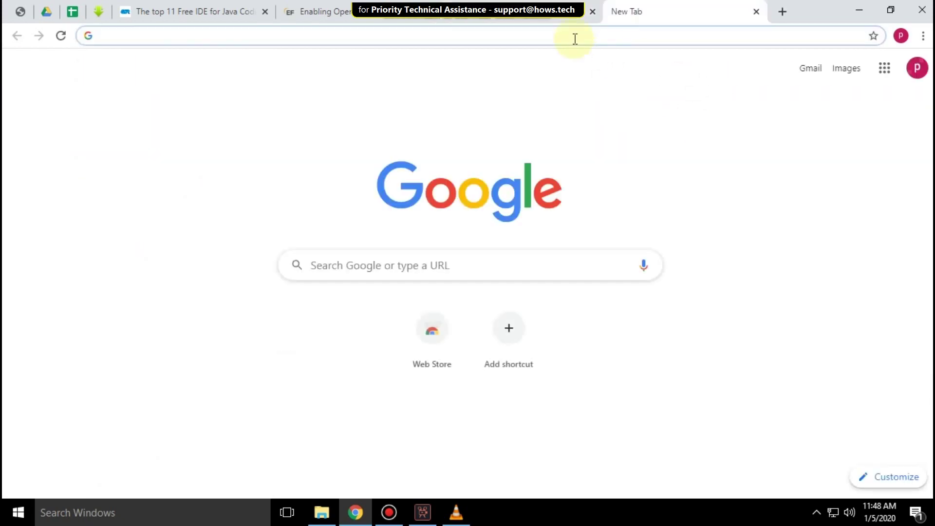
left_click(922, 37)
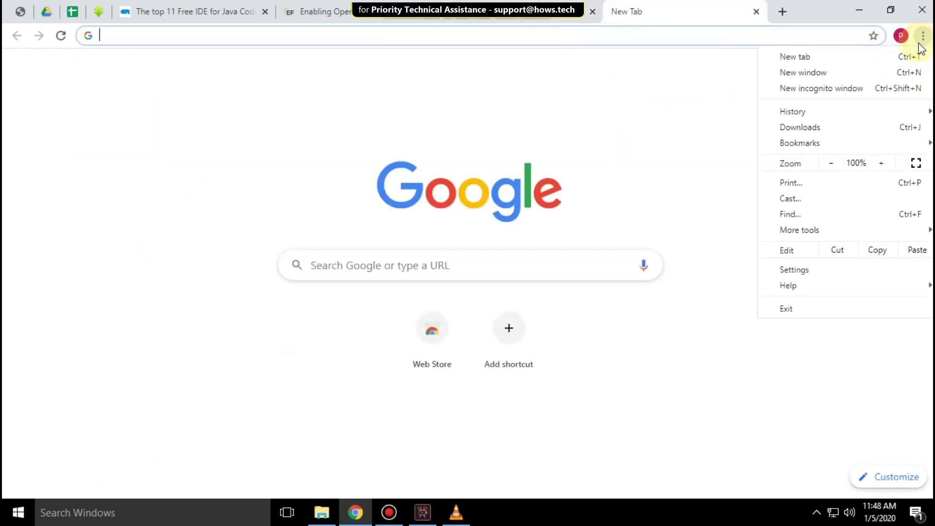
left_click(813, 126)
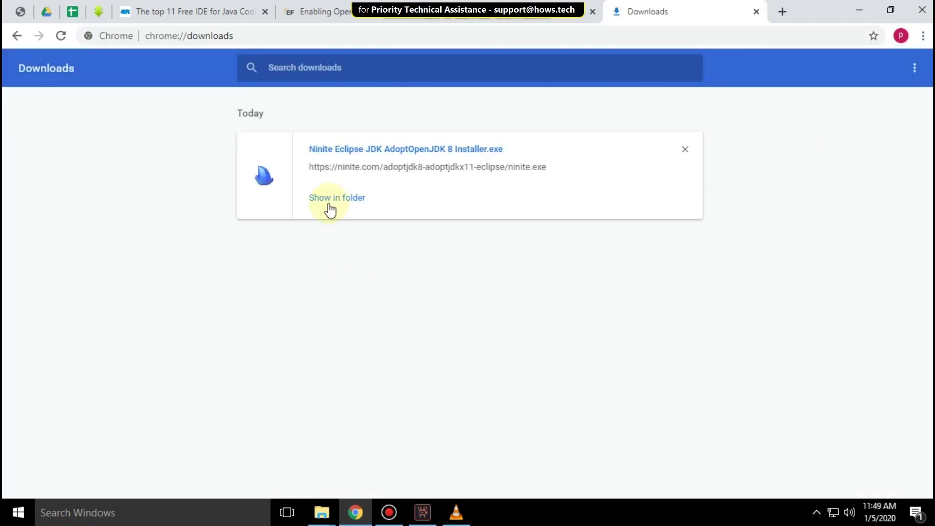
Open the Ninite Eclipse JDK installer from the Downloads folder to install the apps
left_click(341, 199)
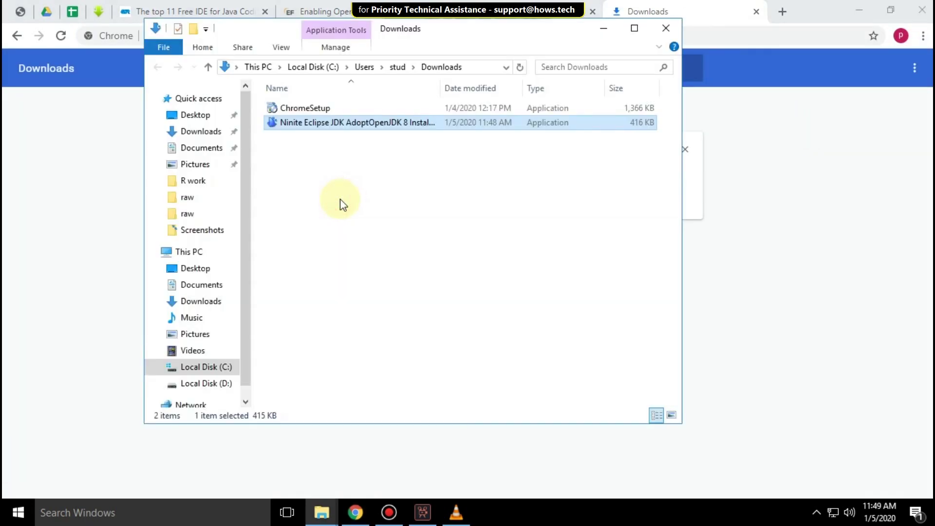
right_click(380, 123)
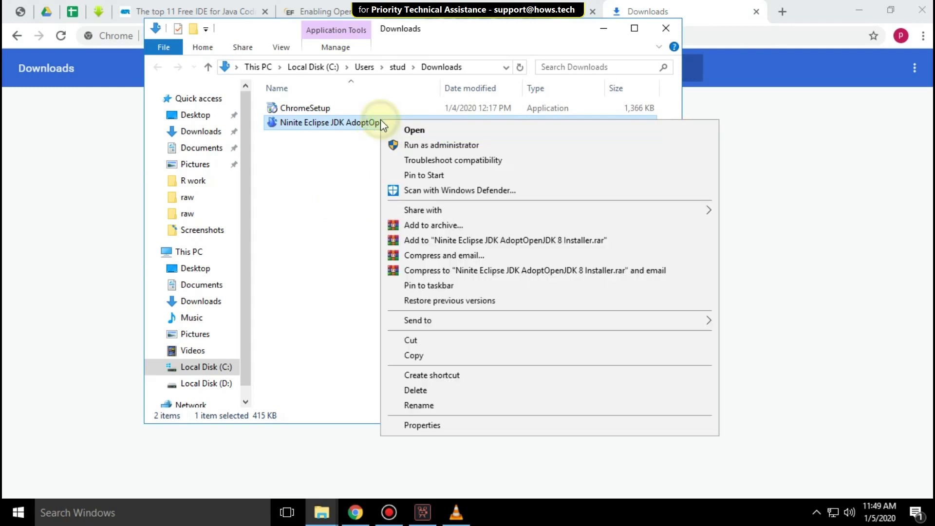
left_click(408, 135)
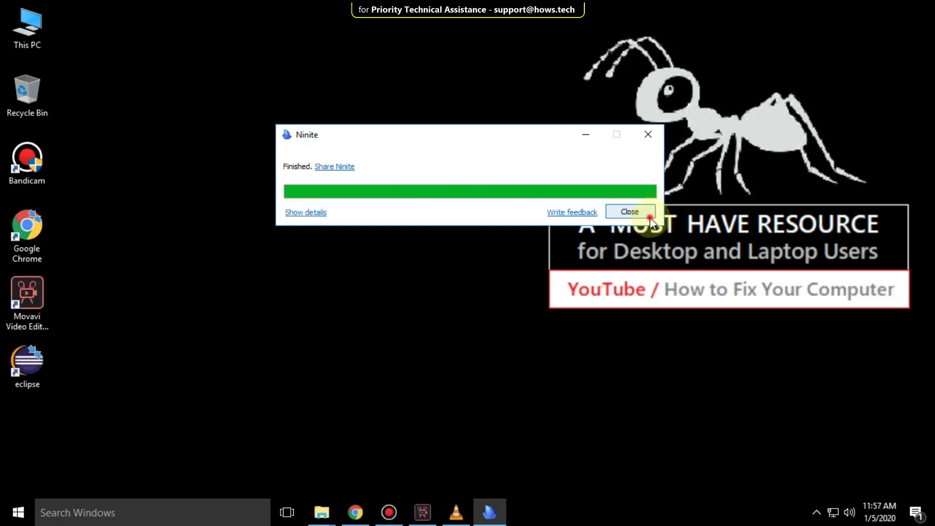
Close the finished Ninite installer and start Eclipse from its desktop shortcut
left_click(636, 212)
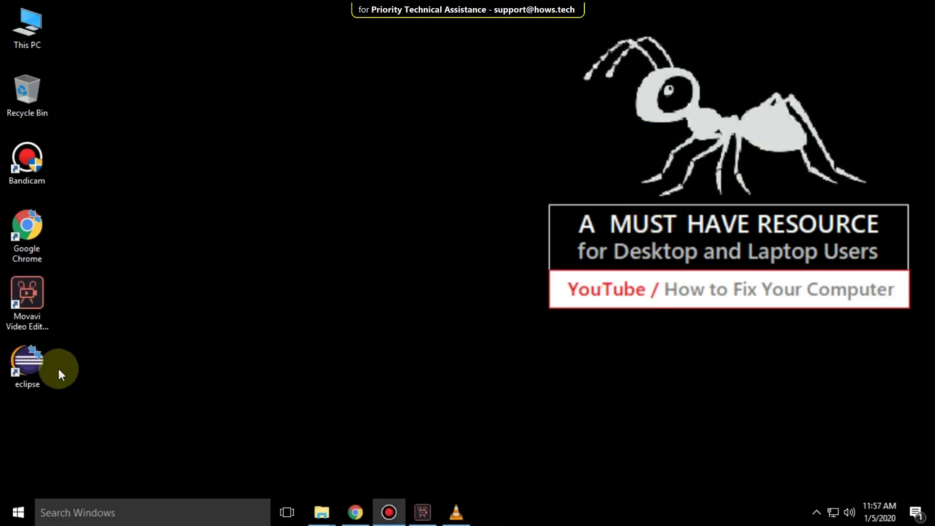
right_click(31, 362)
left_click(55, 56)
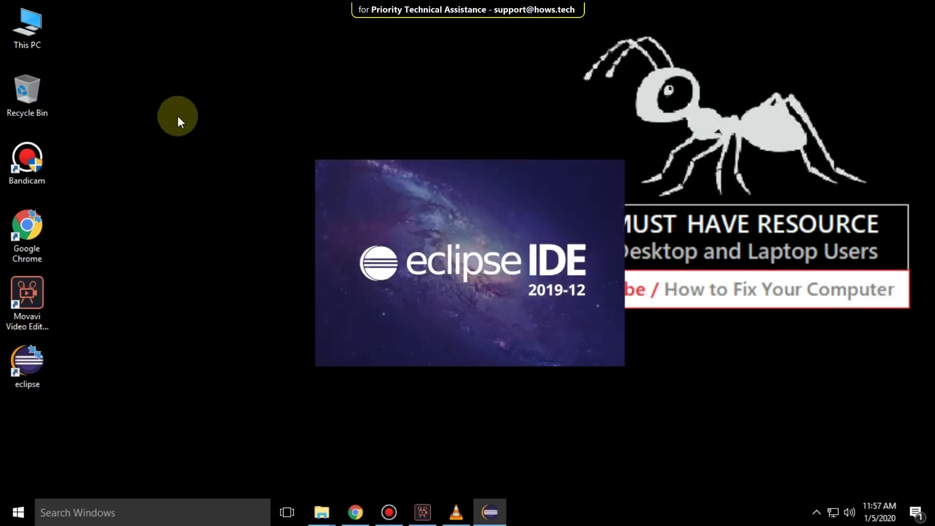
type("C:\\")
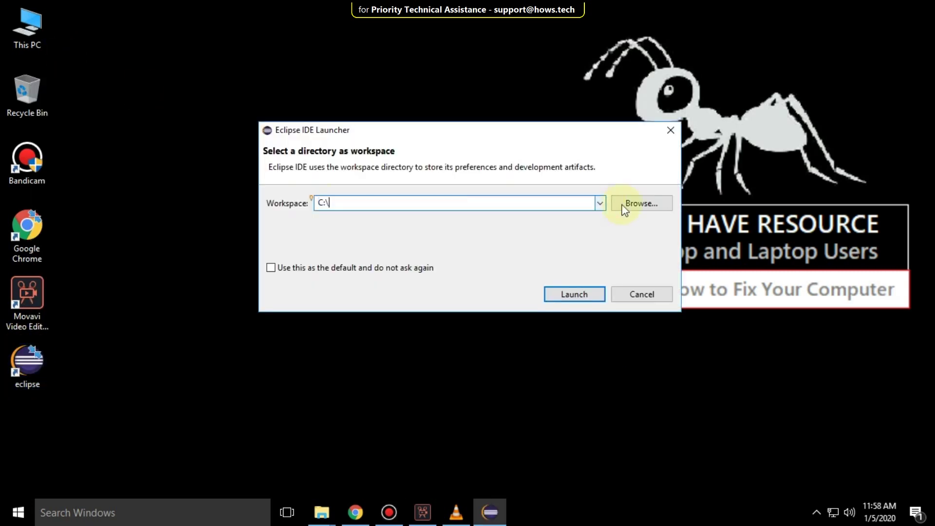
Create C:\CodeRepository, set it as the default workspace, and launch Eclipse
left_click(637, 203)
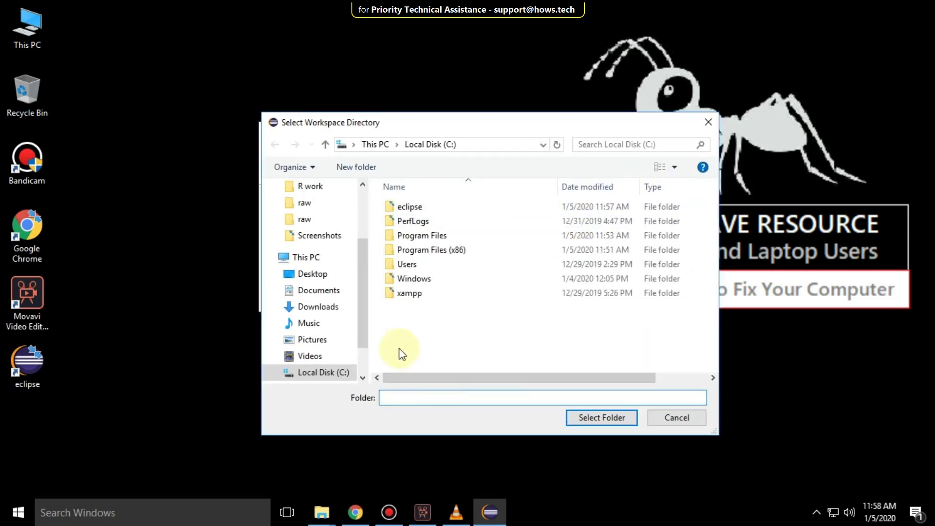
right_click(391, 314)
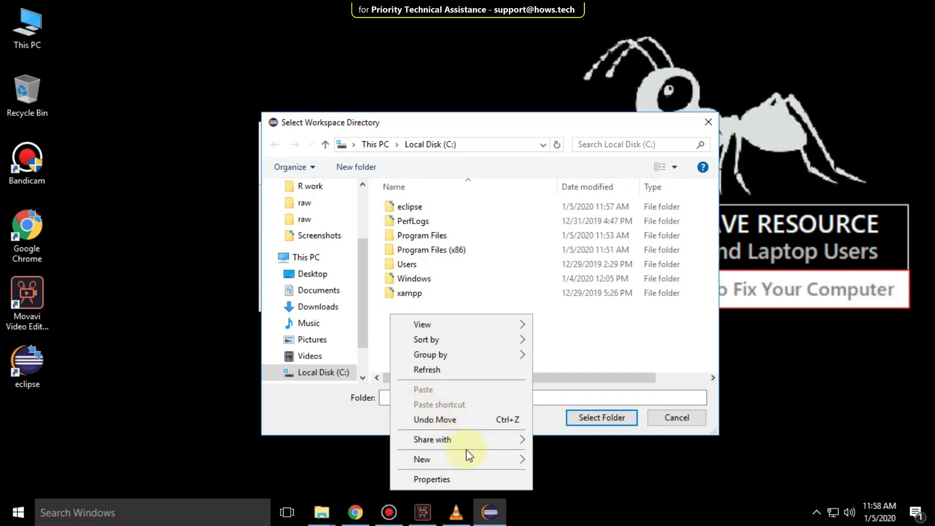
left_click(559, 464)
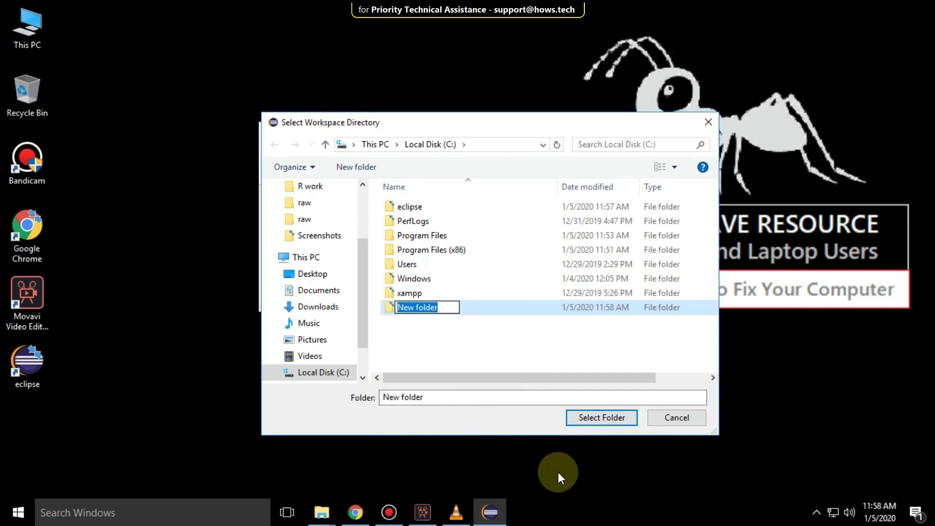
type("Co")
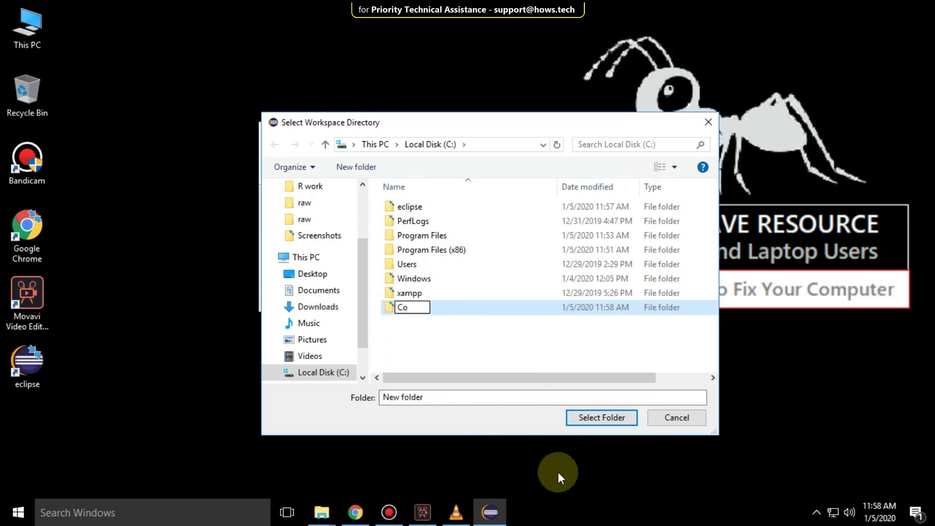
type("deRepository")
left_click(461, 346)
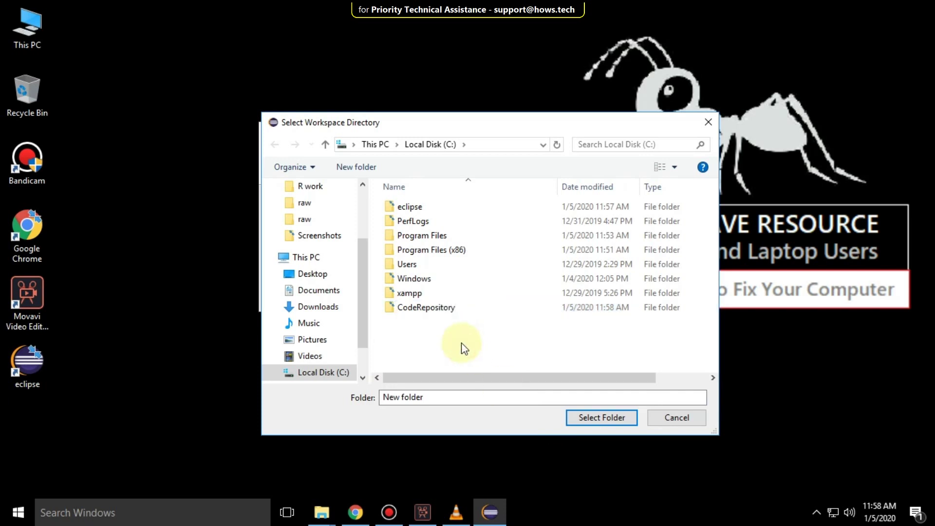
left_click(426, 307)
left_click(586, 419)
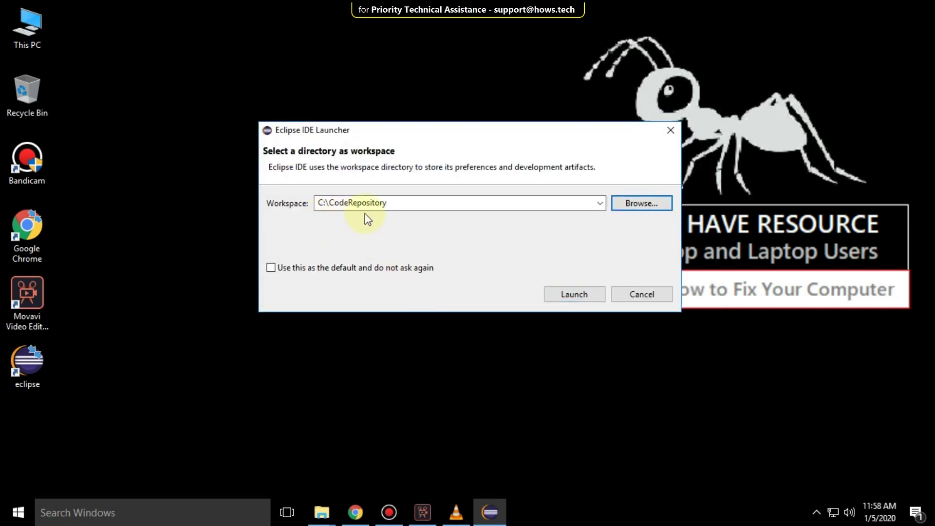
left_click(392, 276)
left_click(577, 293)
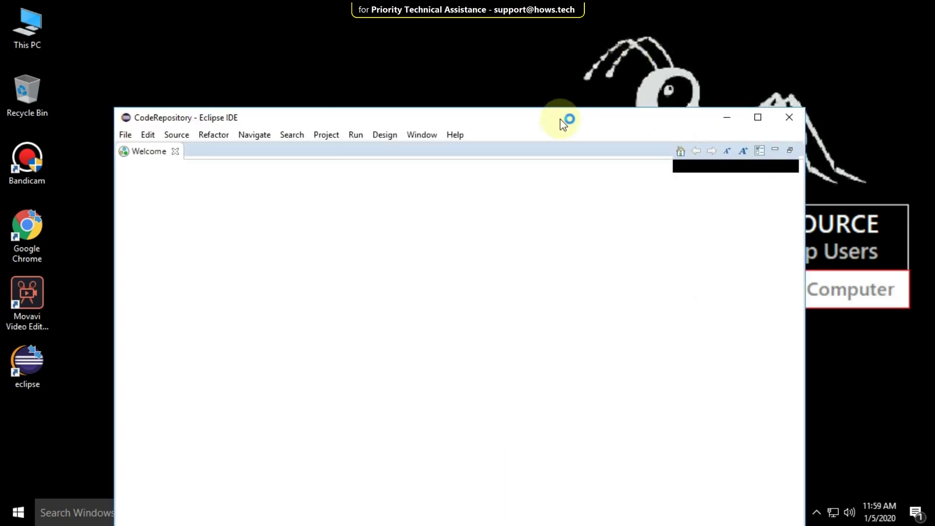
Move the Eclipse window up, view the Overview page, and close the Welcome tab
left_click_drag(565, 119, 581, 29)
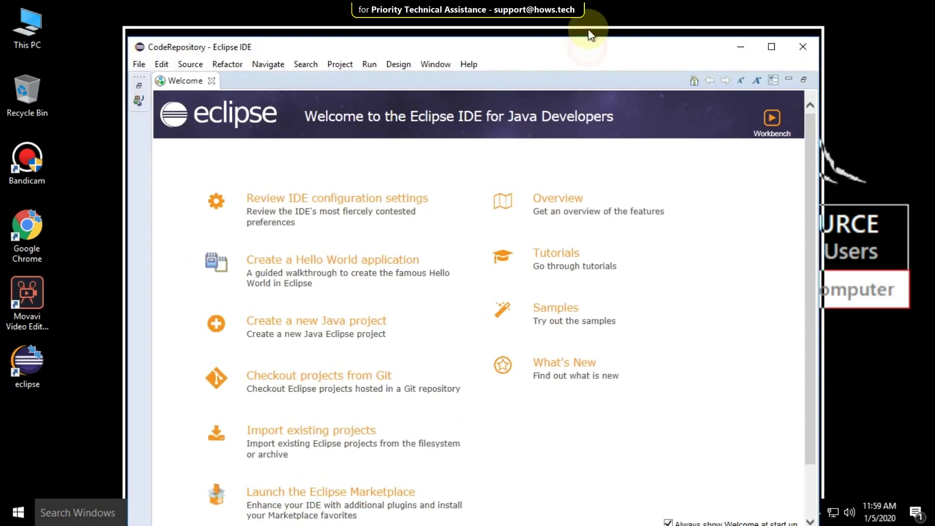
left_click(537, 182)
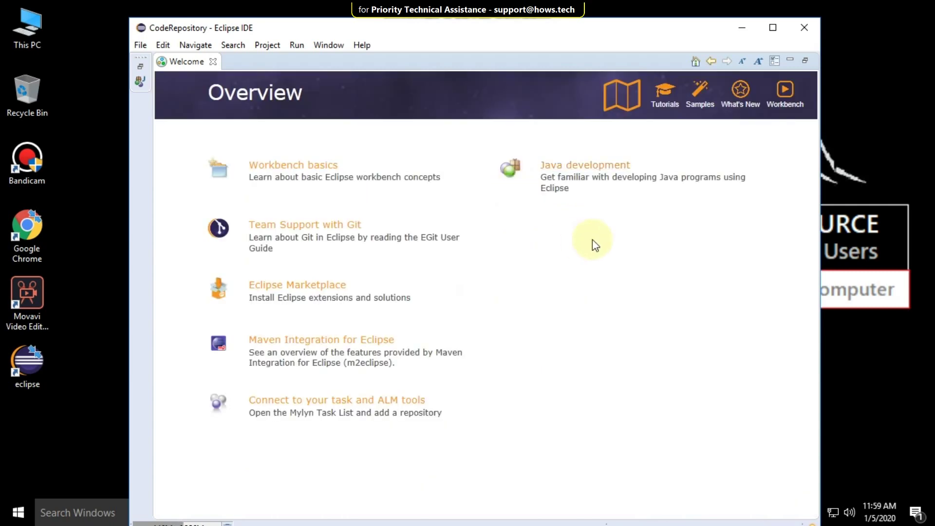
left_click(213, 61)
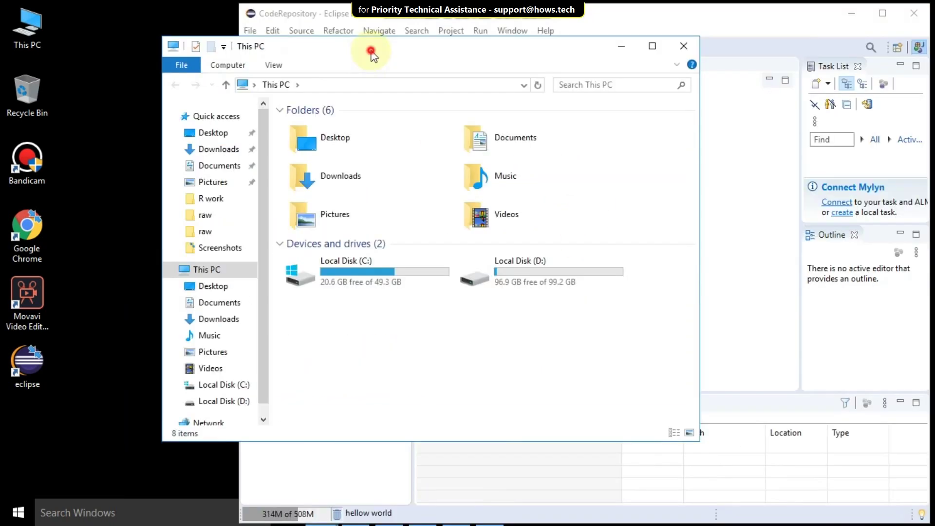
Shift File Explorer left beside Eclipse and open C:\CodeRepository, showing its .metadata folder
left_click_drag(699, 130, 466, 125)
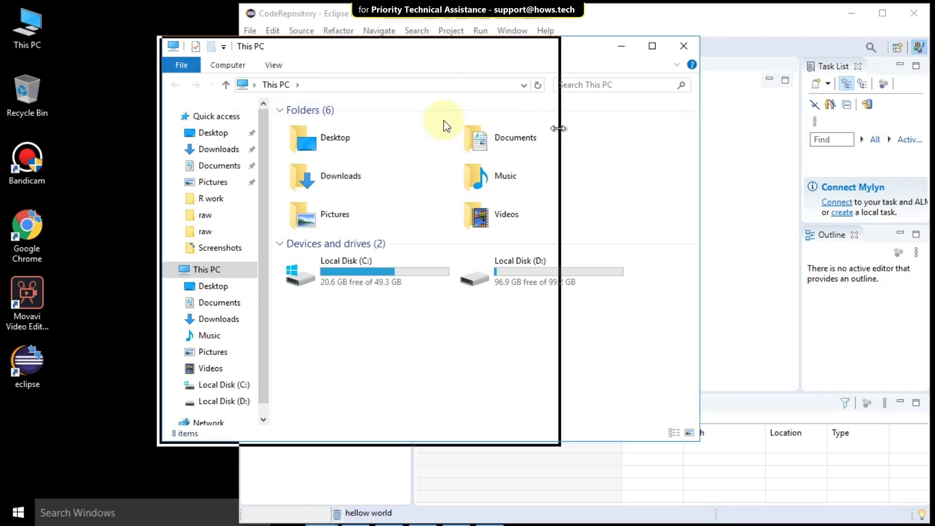
left_click_drag(313, 50, 167, 18)
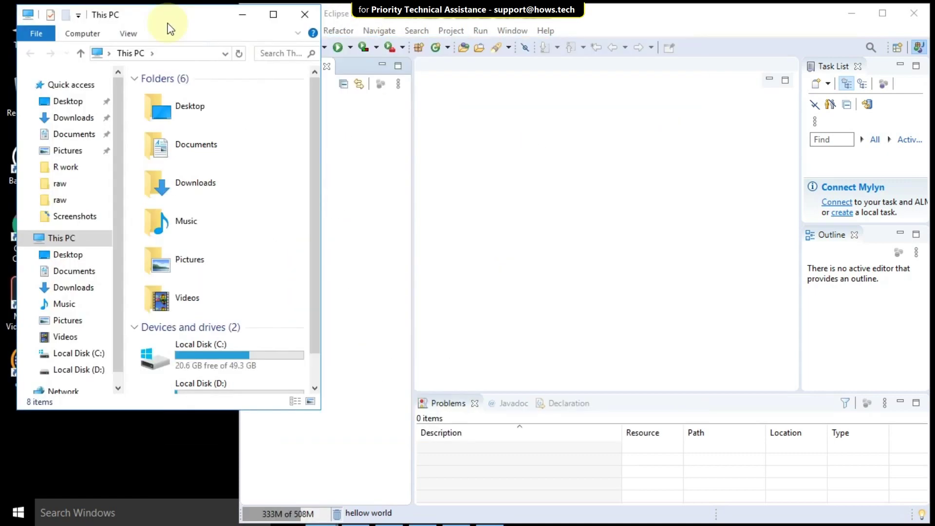
double_click(210, 361)
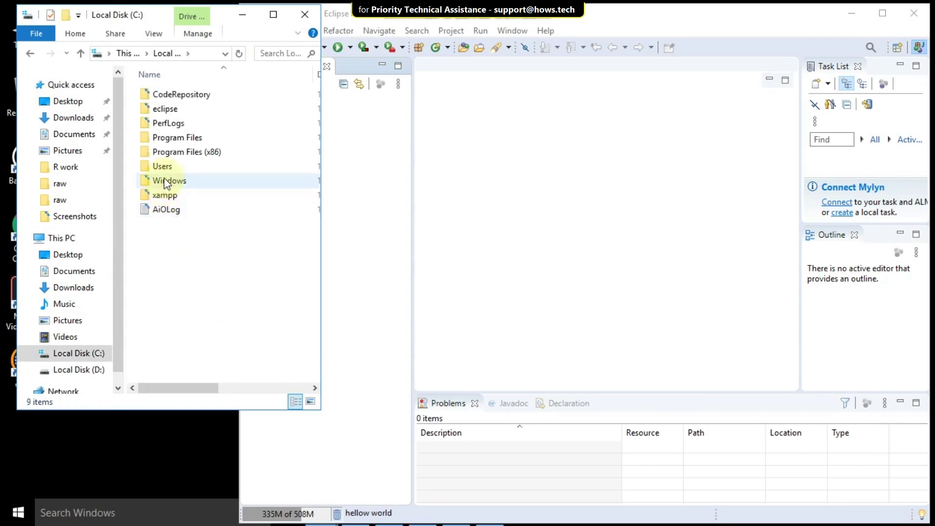
double_click(167, 94)
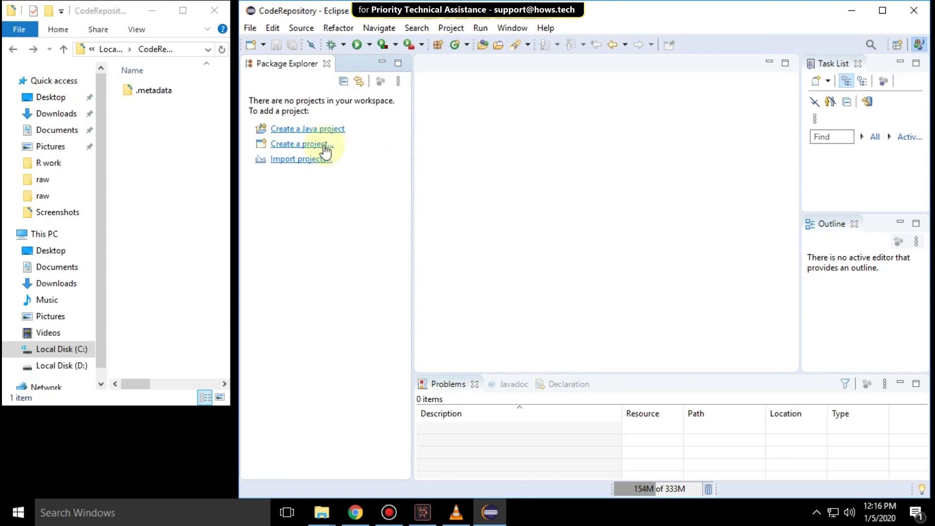
left_click(530, 31)
mouse_move(535, 93)
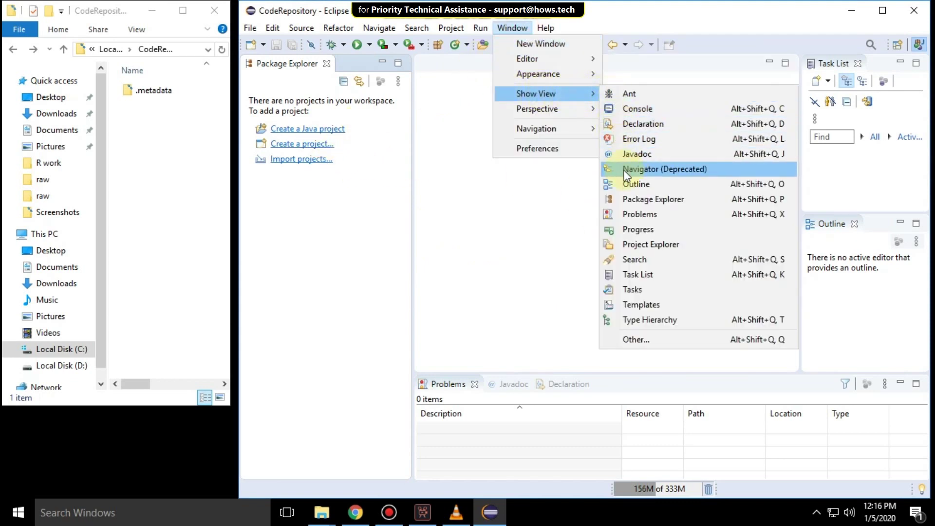
left_click(633, 199)
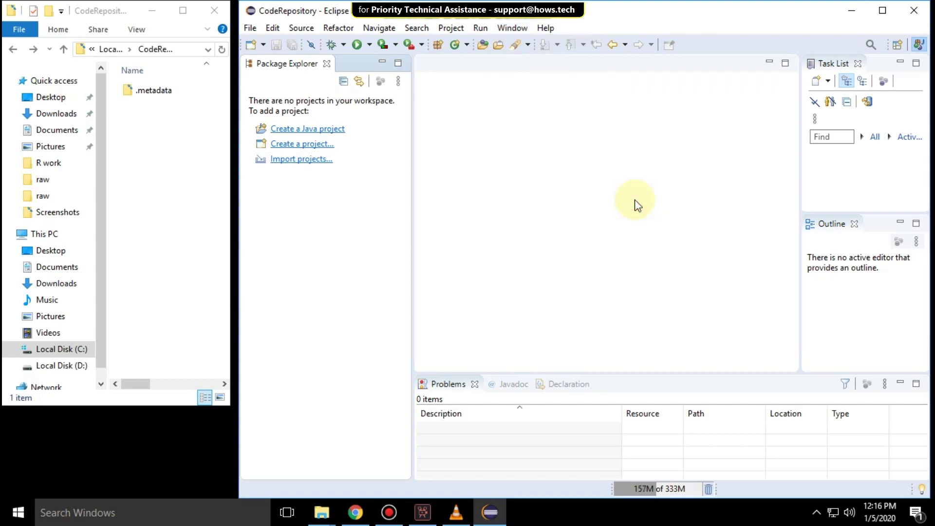
left_click(332, 129)
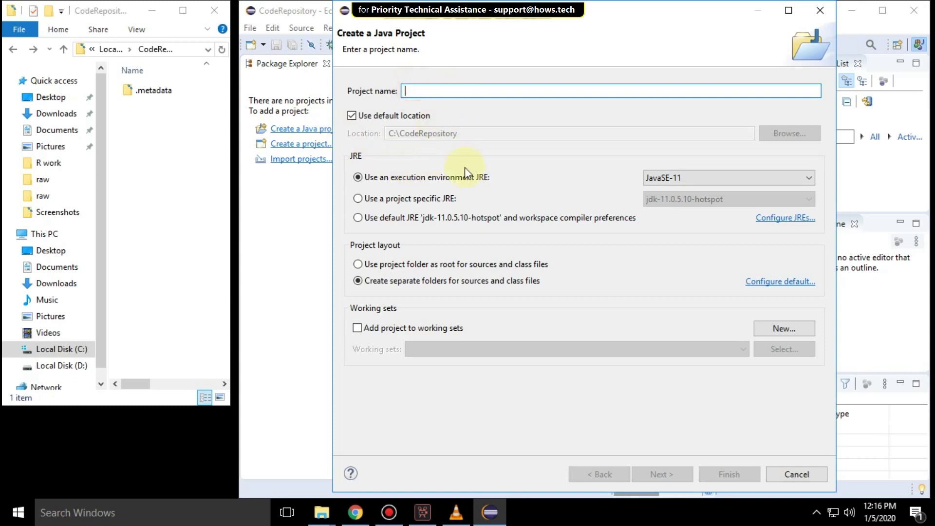
type("HelloWorld")
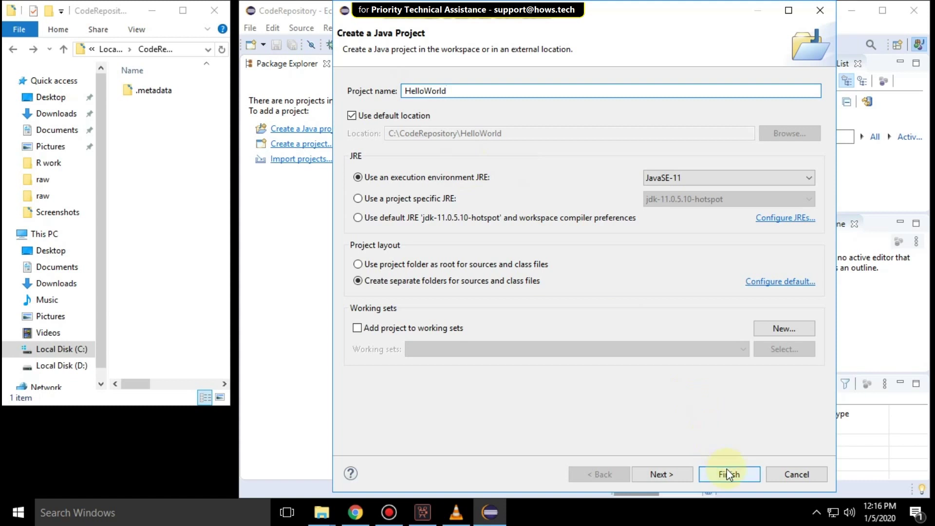
Create the HelloWorld Java project without module-info and expand its src folder
left_click(727, 470)
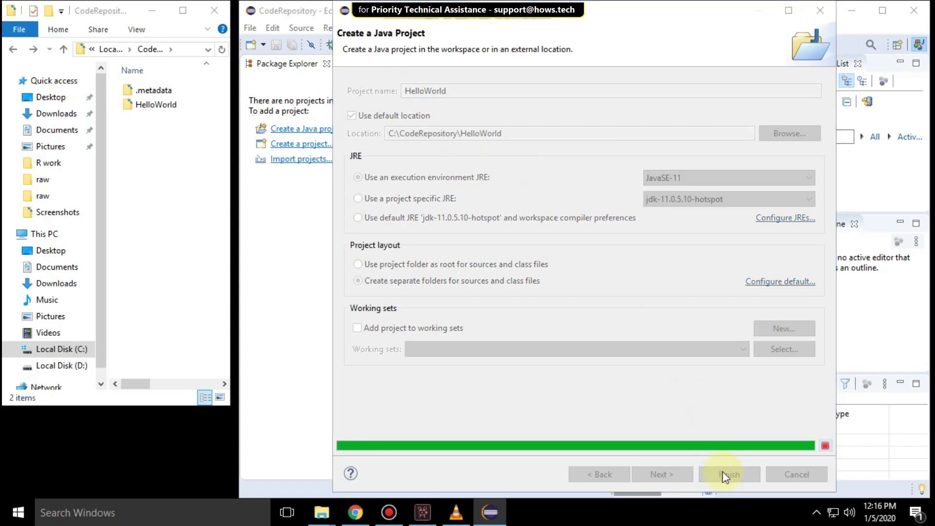
left_click(762, 314)
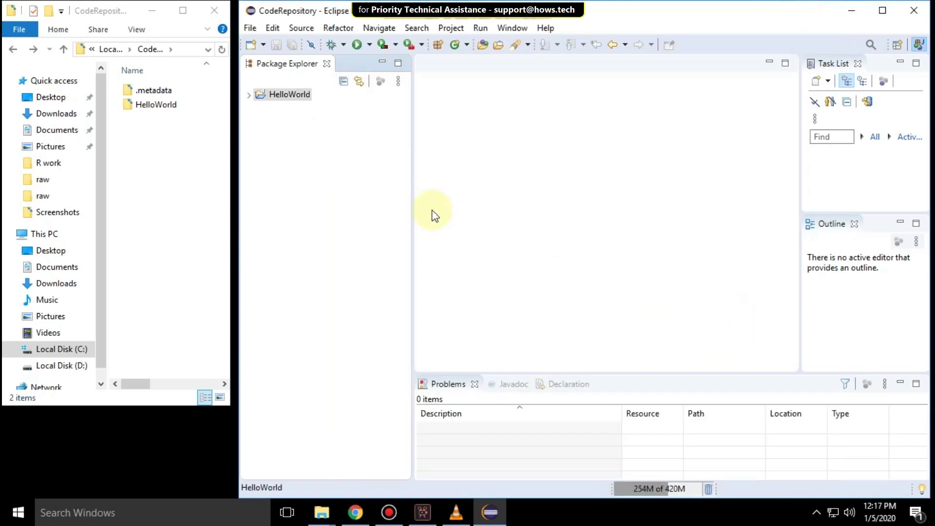
left_click(250, 96)
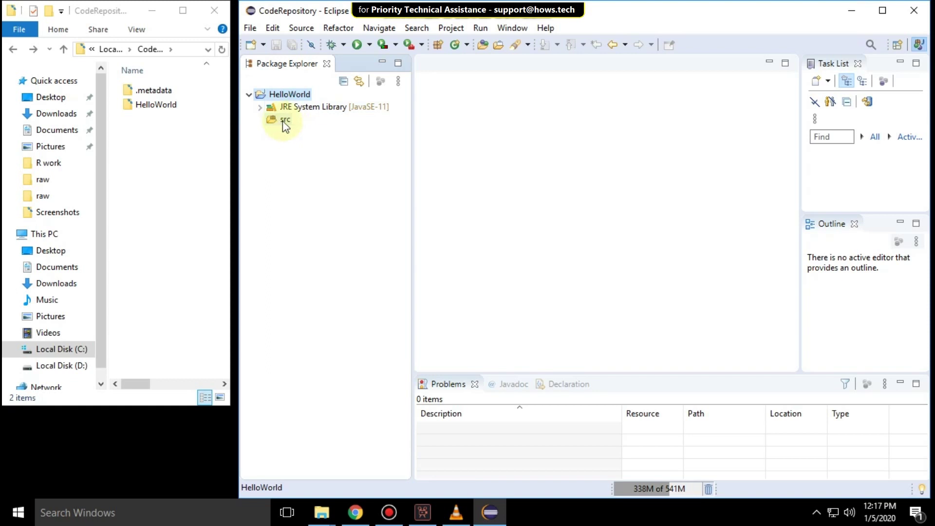
double_click(279, 119)
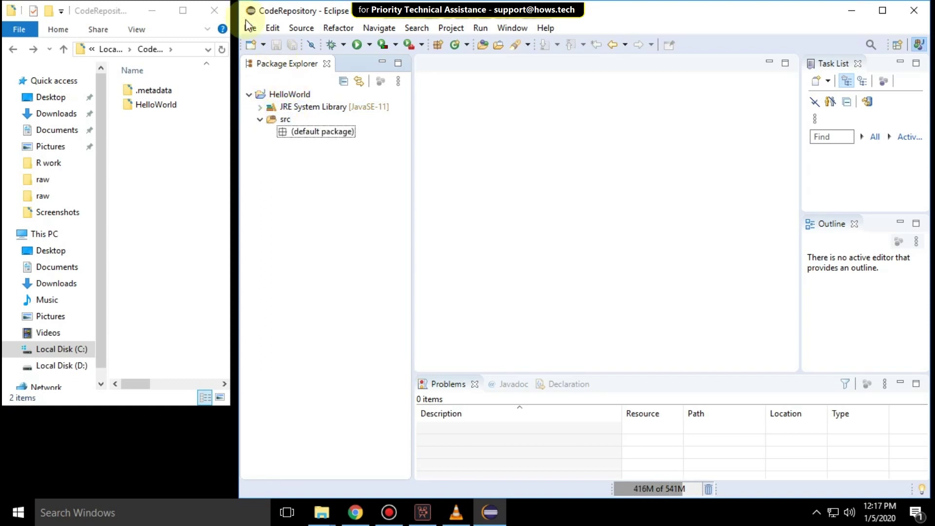
left_click(249, 27)
mouse_move(272, 44)
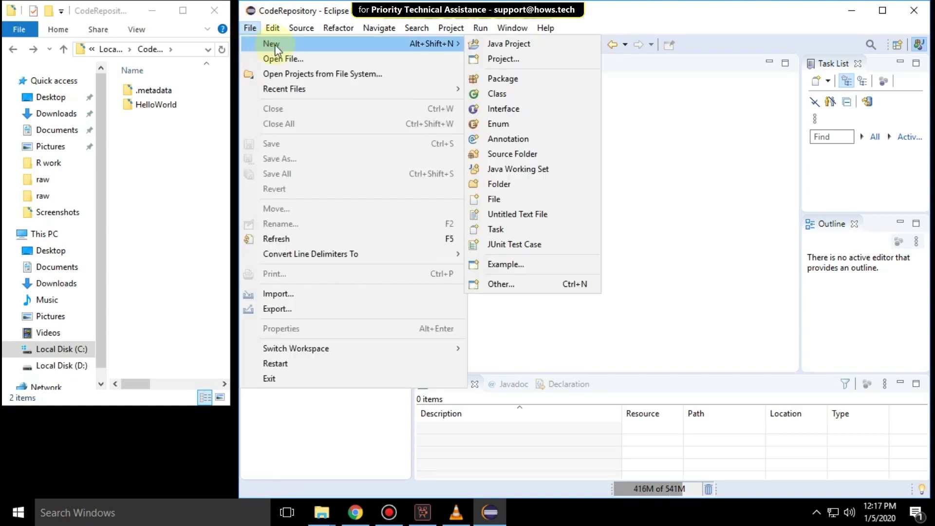
Create the class MyFirstClass with a main method stub
left_click(490, 89)
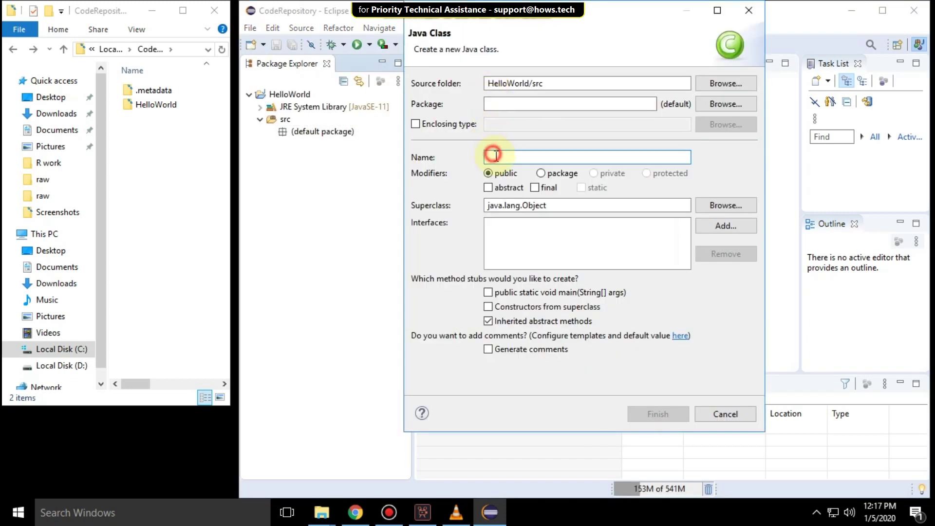
type("MyFirstClass")
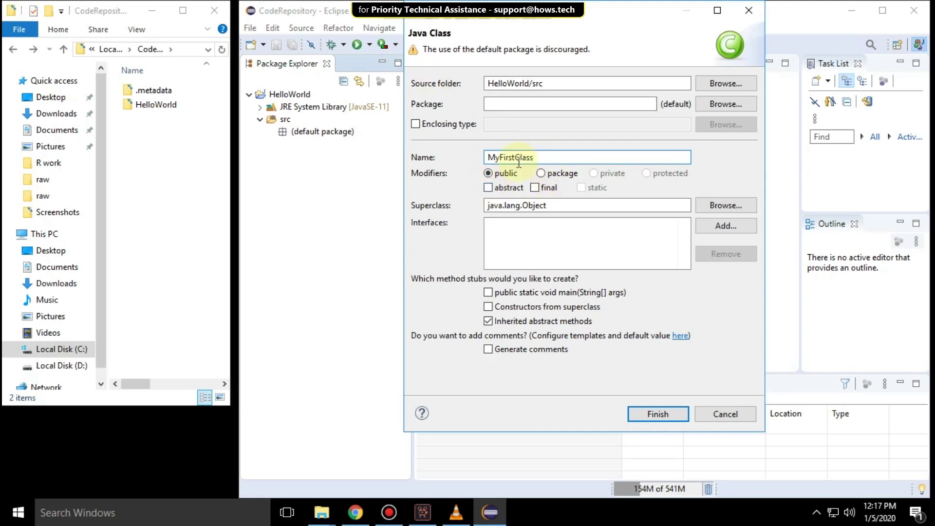
left_click(509, 296)
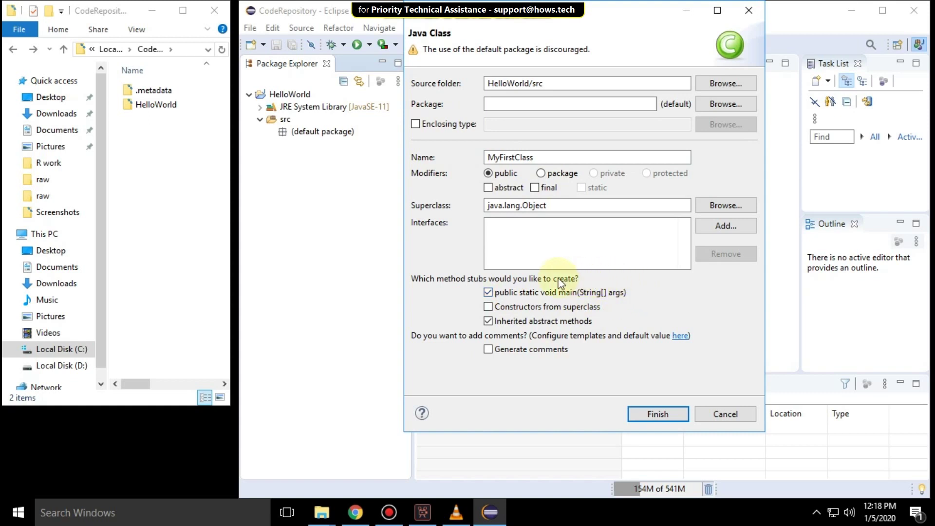
left_click(658, 414)
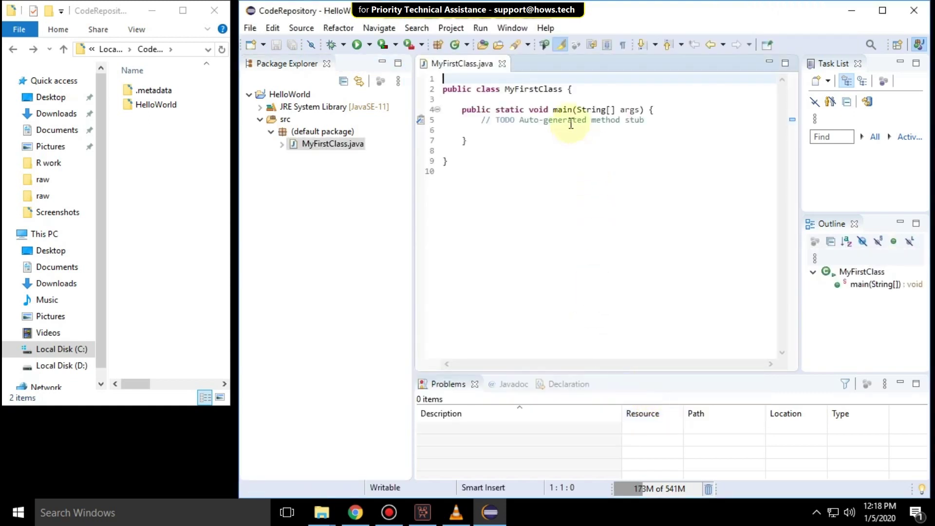
Replace the TODO in main with System.out.println("Hello World");
left_click(655, 111)
key("Return")
left_click_drag(649, 129, 480, 129)
type("Syste")
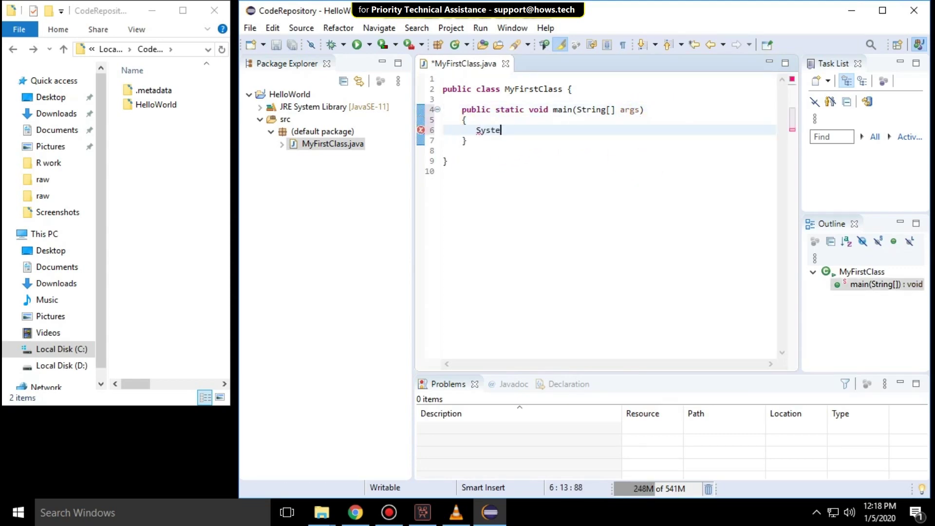
type("m.out.println(\"Hellow")
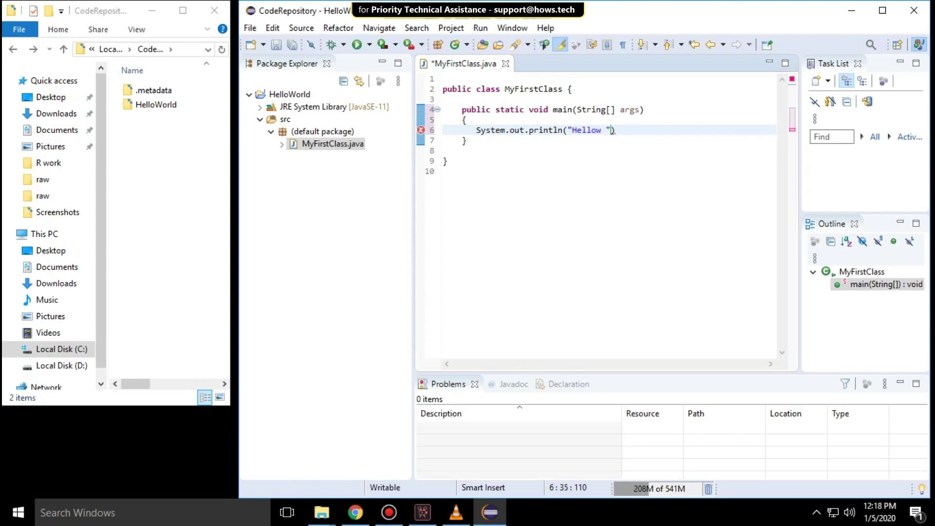
key("BackSpace")
key("BackSpace")
type("world")
key("End")
type(";")
Run MyFirstClass, always saving before launch, and check Hello World in the Console
left_click(357, 44)
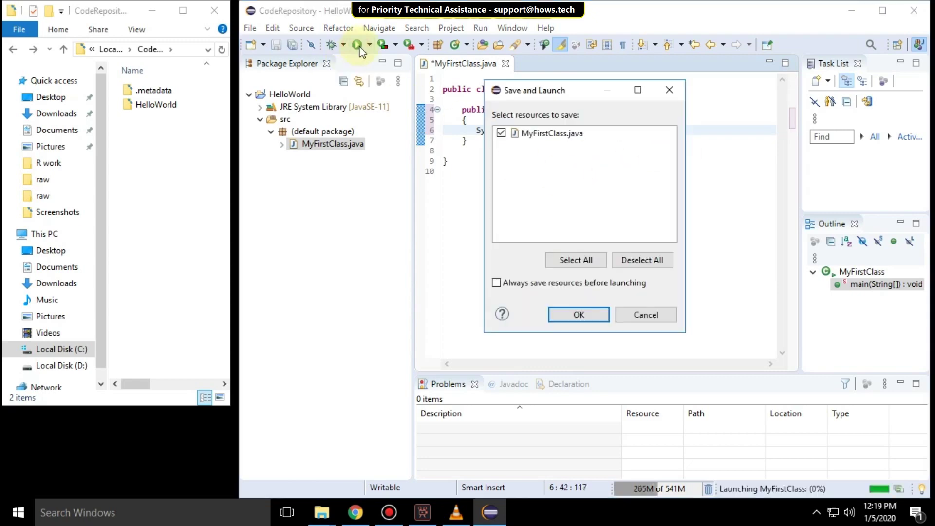
left_click(541, 289)
left_click(568, 313)
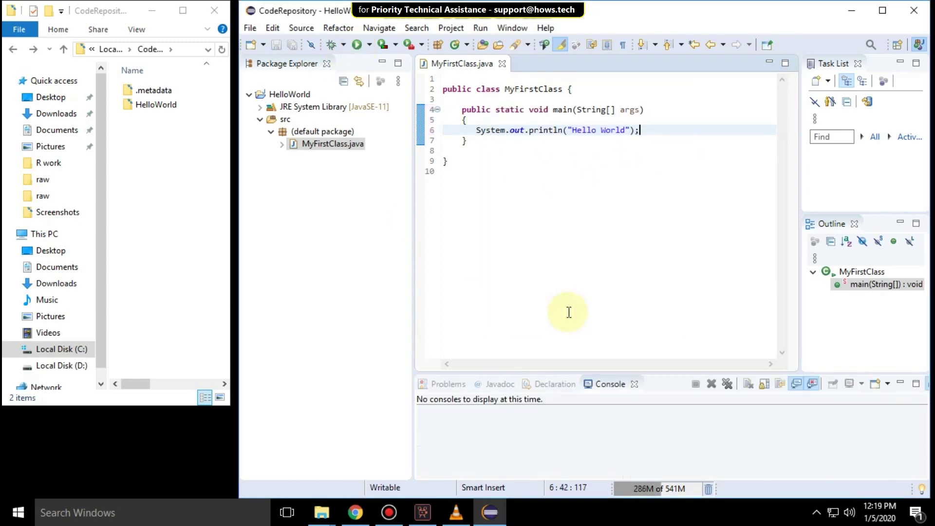
left_click_drag(471, 410, 418, 411)
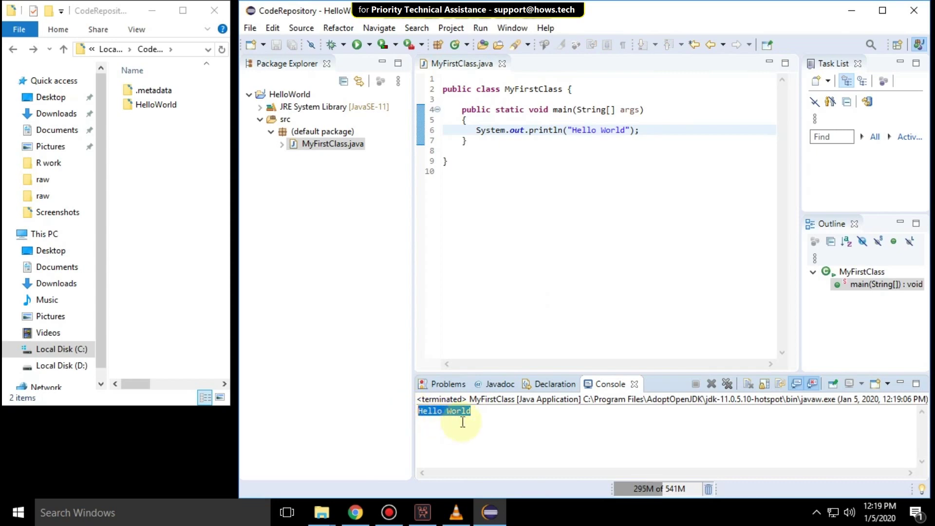
left_click(534, 241)
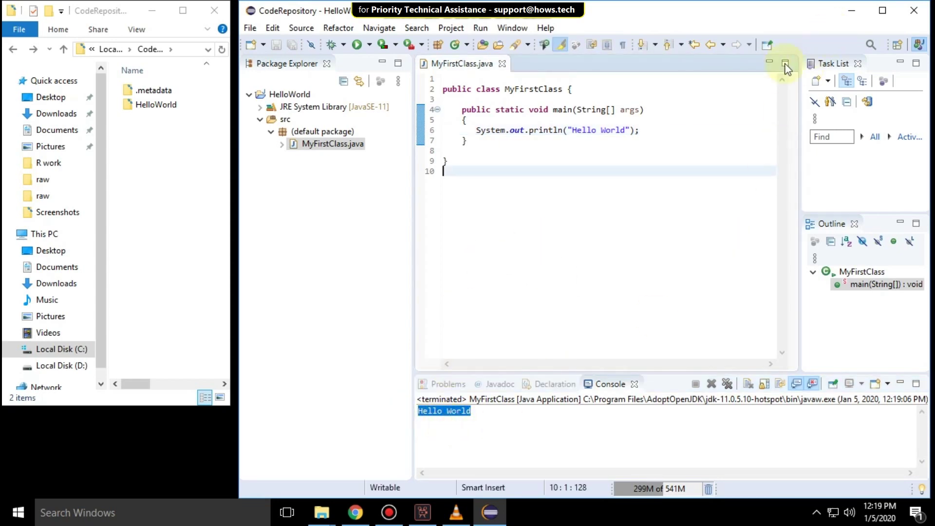